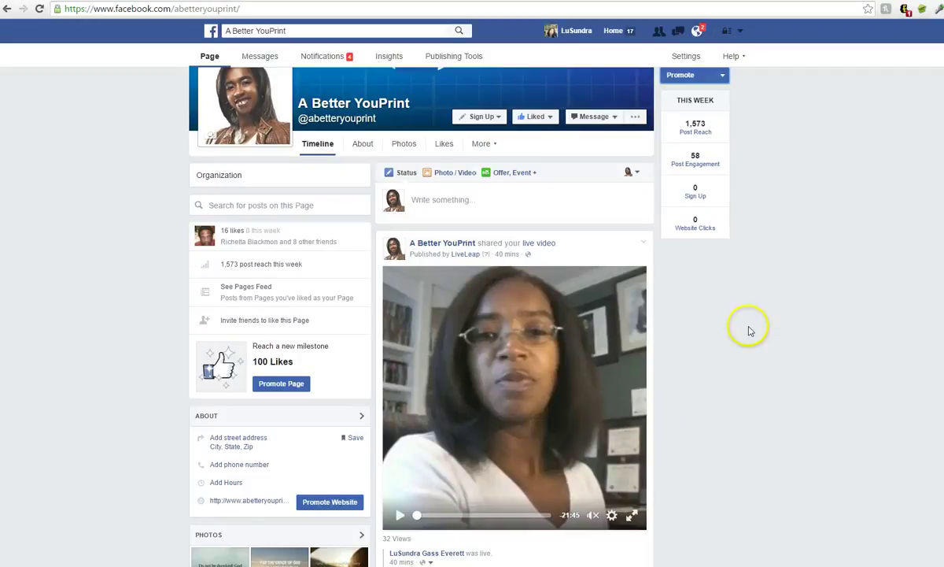
# - Copy the iframe embed code from the live video post's Embed option on Facebook
pyautogui.scroll(1, 738, 307)
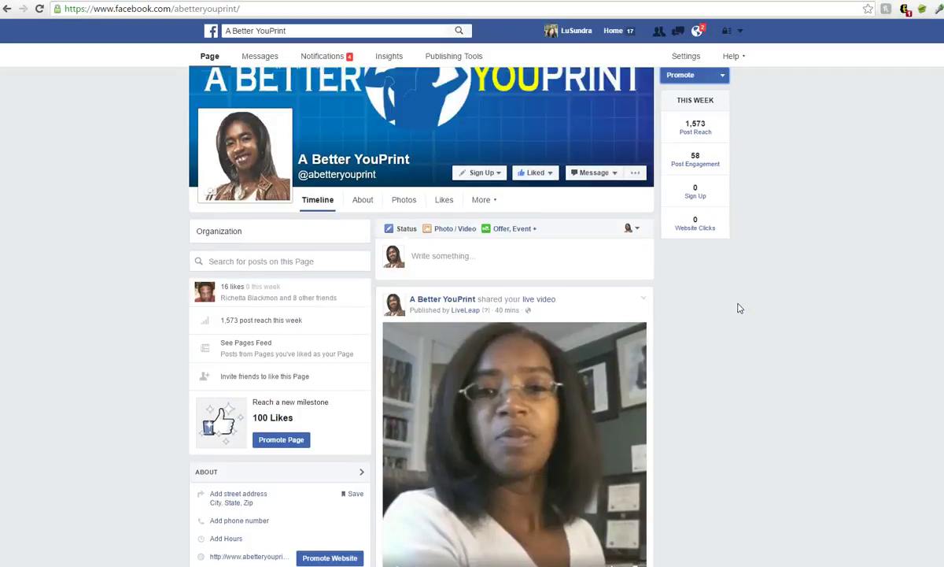
pyautogui.scroll(-1, 739, 308)
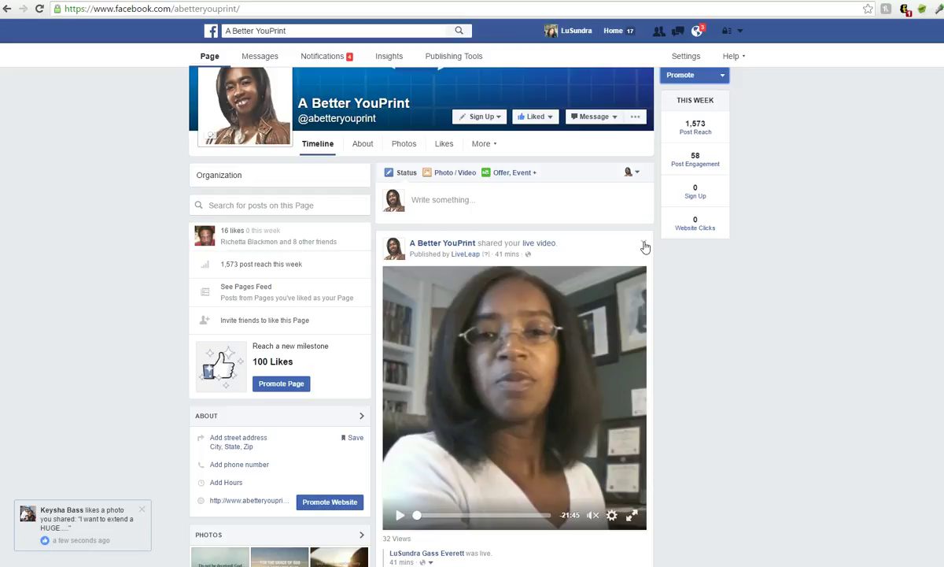
pyautogui.click(644, 244)
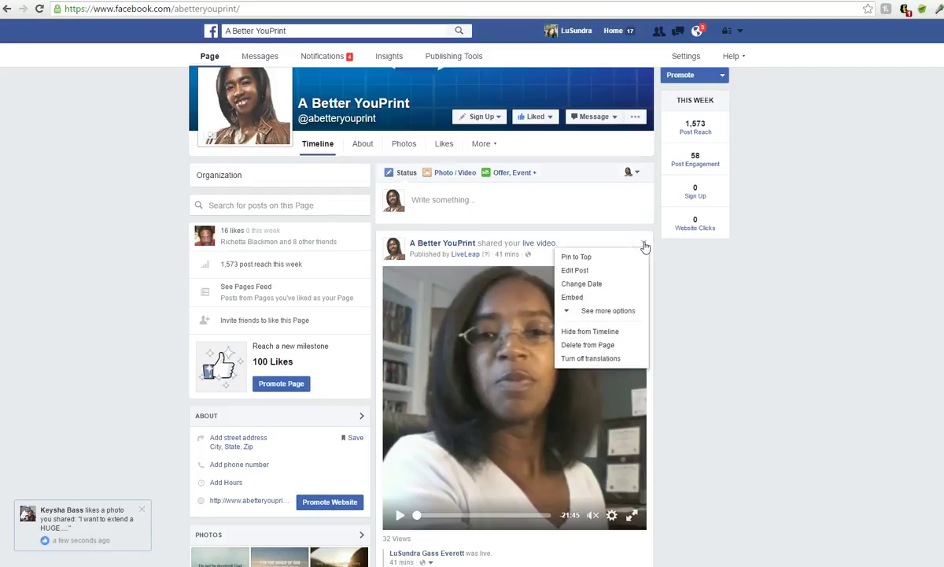
pyautogui.click(575, 299)
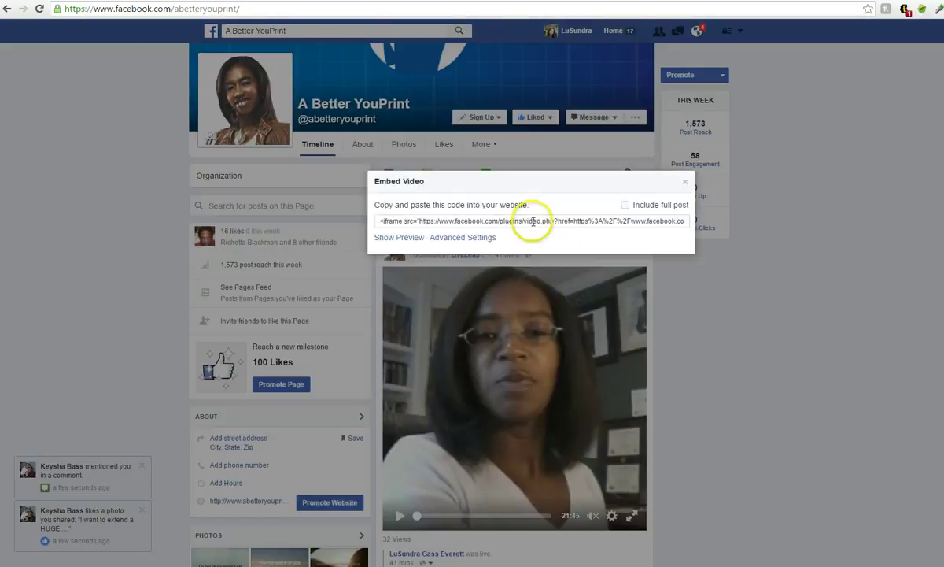
pyautogui.click(392, 221)
pyautogui.rightClick(417, 221)
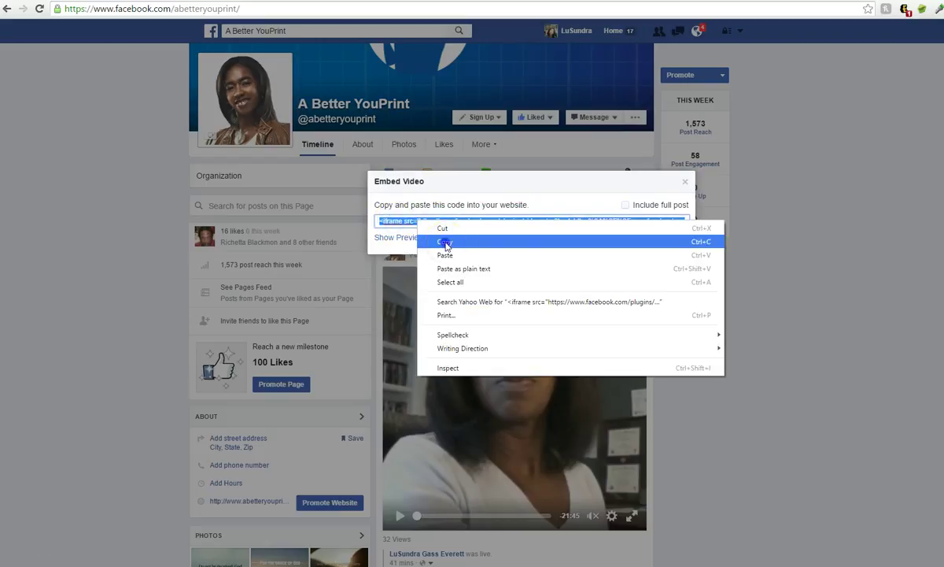
pyautogui.click(446, 243)
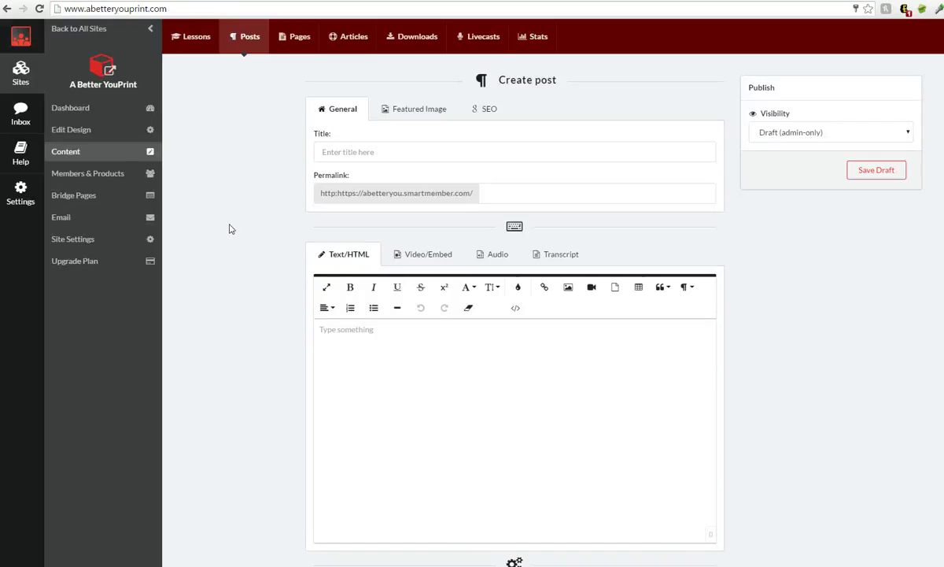
# - Paste the Facebook iframe code into the post's Video/Embed code box
pyautogui.click(424, 257)
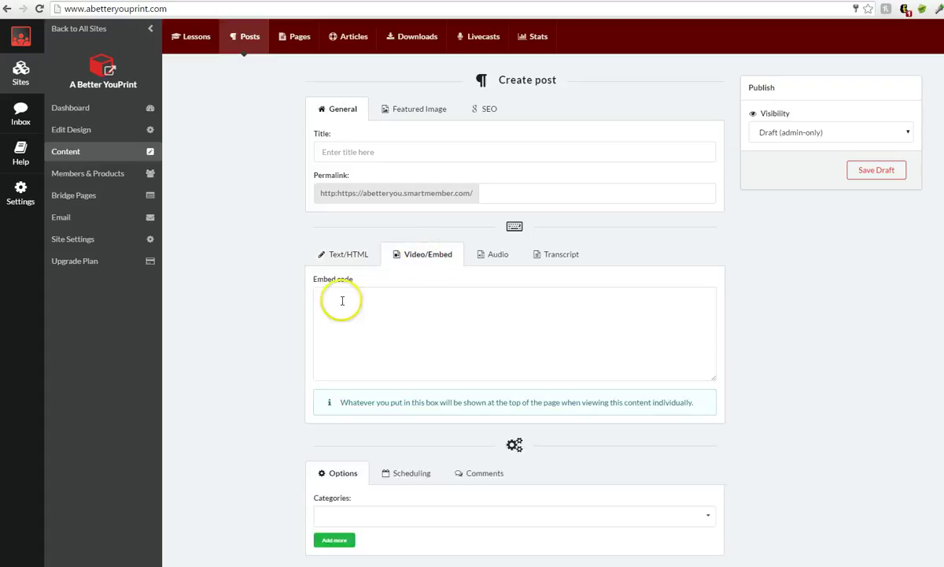
pyautogui.rightClick(342, 301)
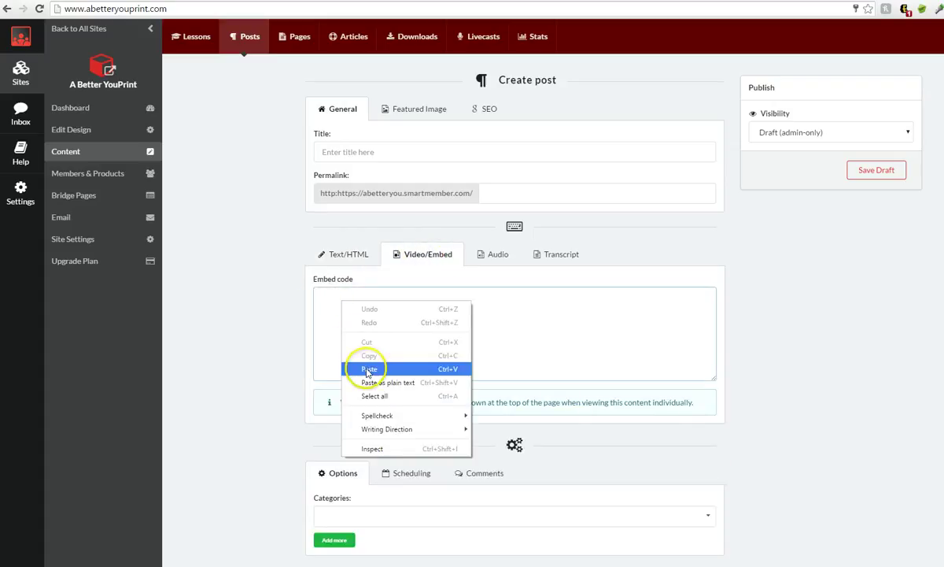
pyautogui.click(367, 370)
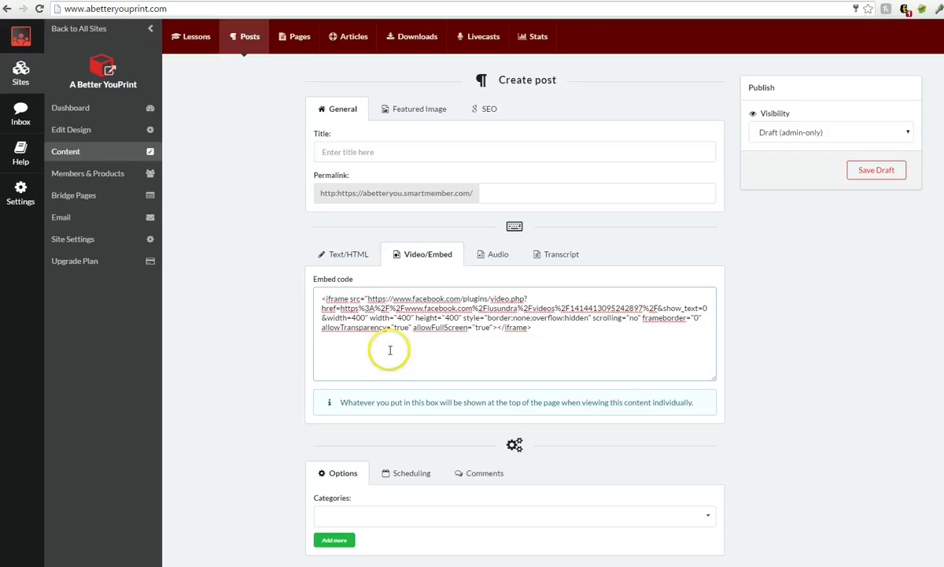
# - Enter the title 'How to Visualize', auto-filling permalink how-to-visualize, then save the draft
pyautogui.click(351, 257)
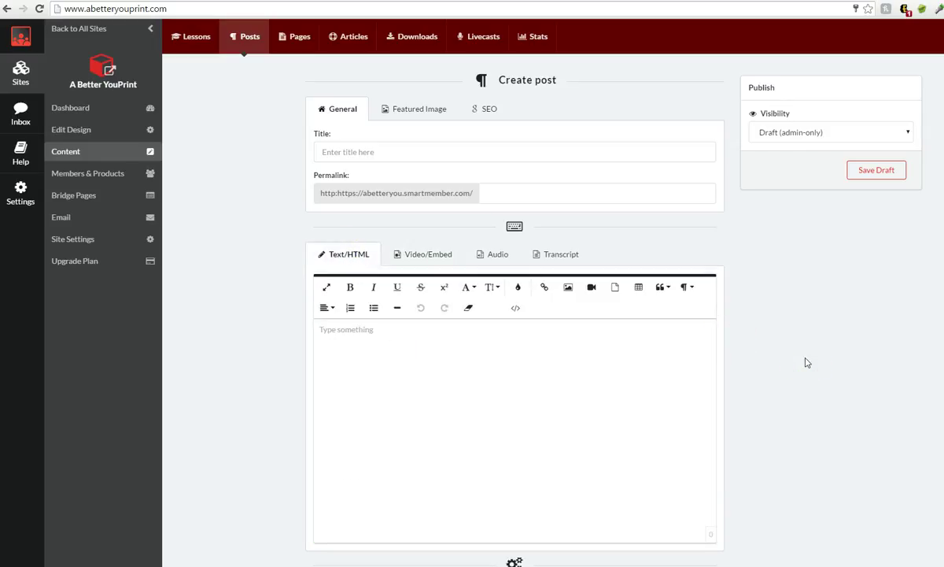
pyautogui.click(333, 335)
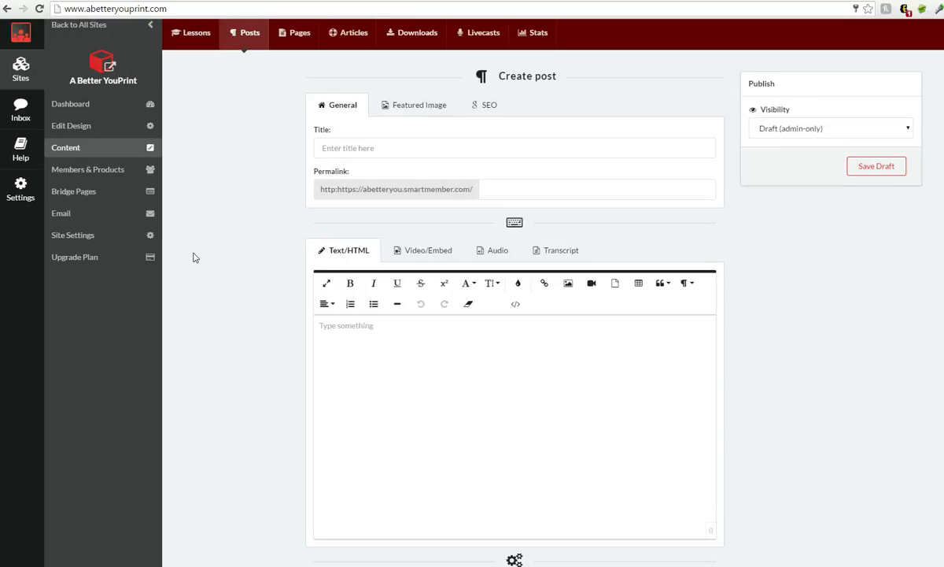
pyautogui.click(877, 171)
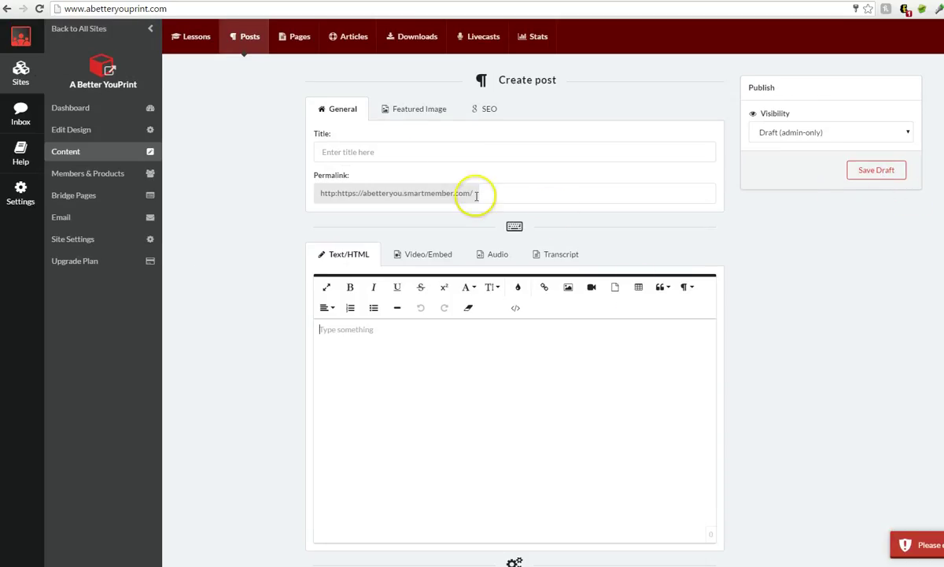
pyautogui.click(355, 152)
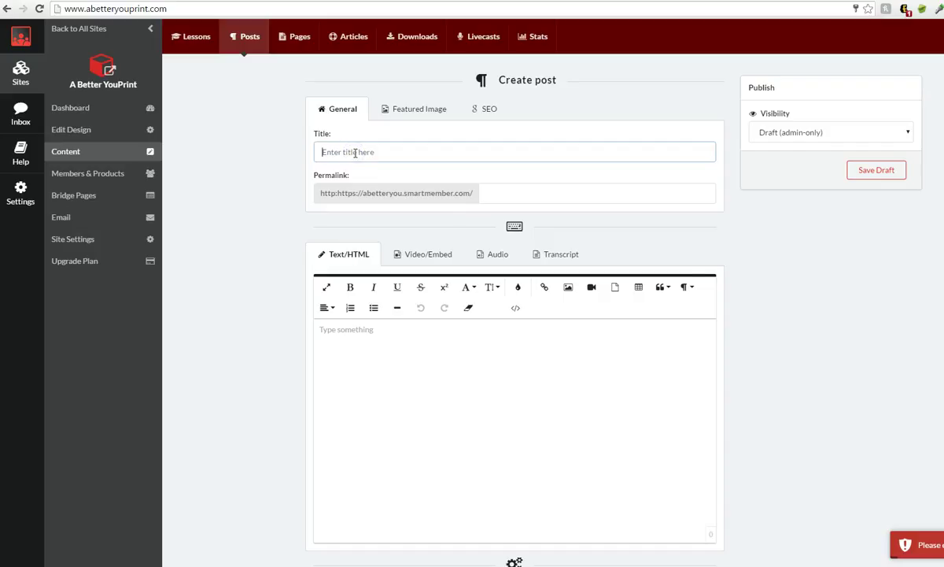
pyautogui.write('How to')
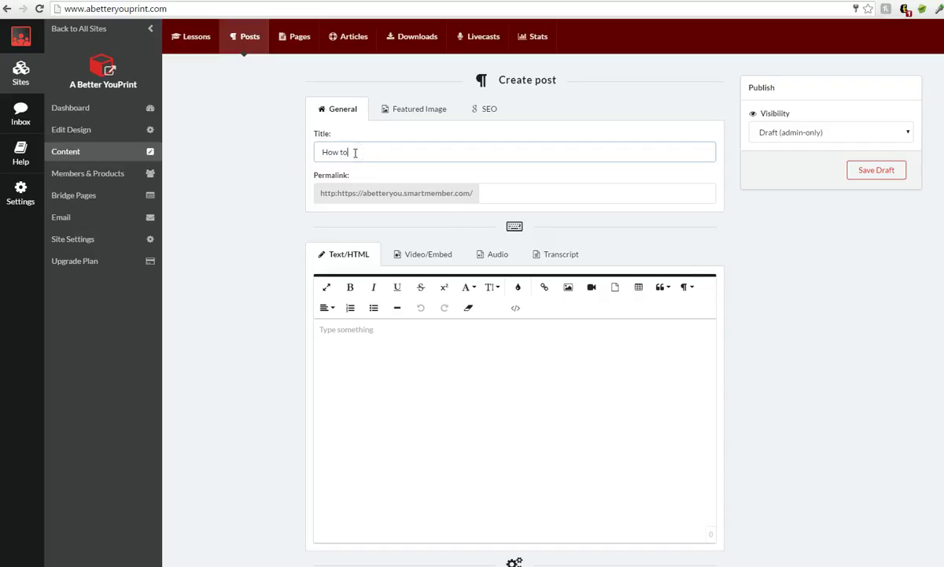
pyautogui.write(' Visu')
pyautogui.write('alize')
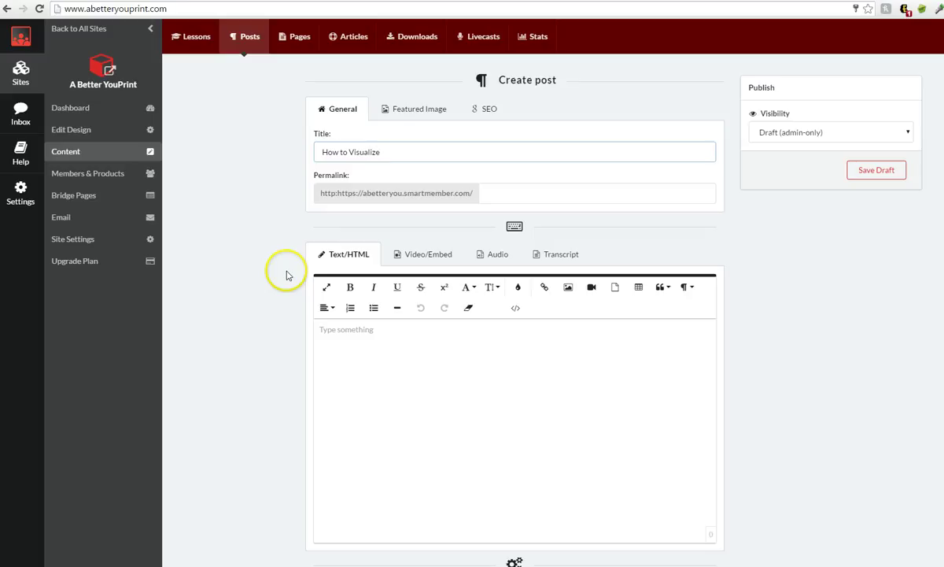
pyautogui.press('Tab')
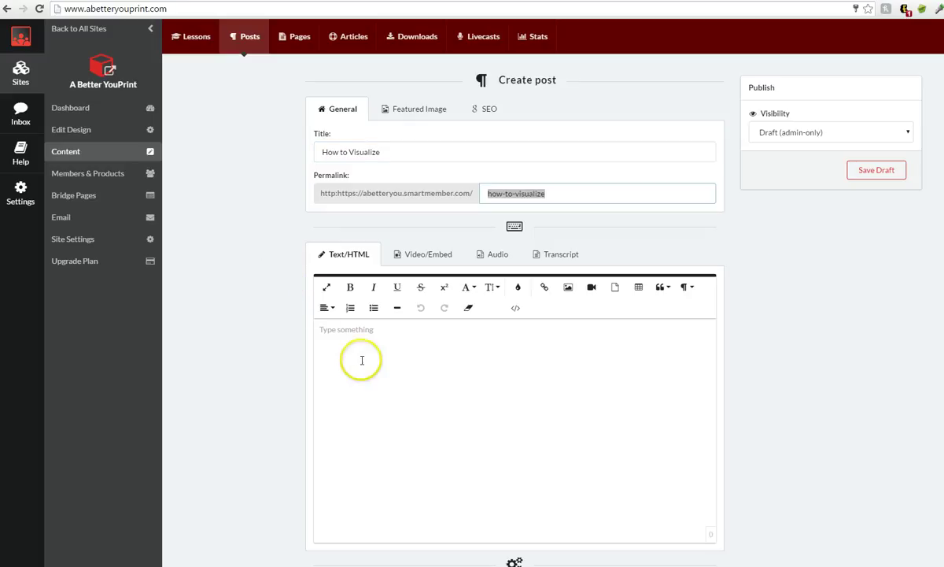
pyautogui.click(875, 172)
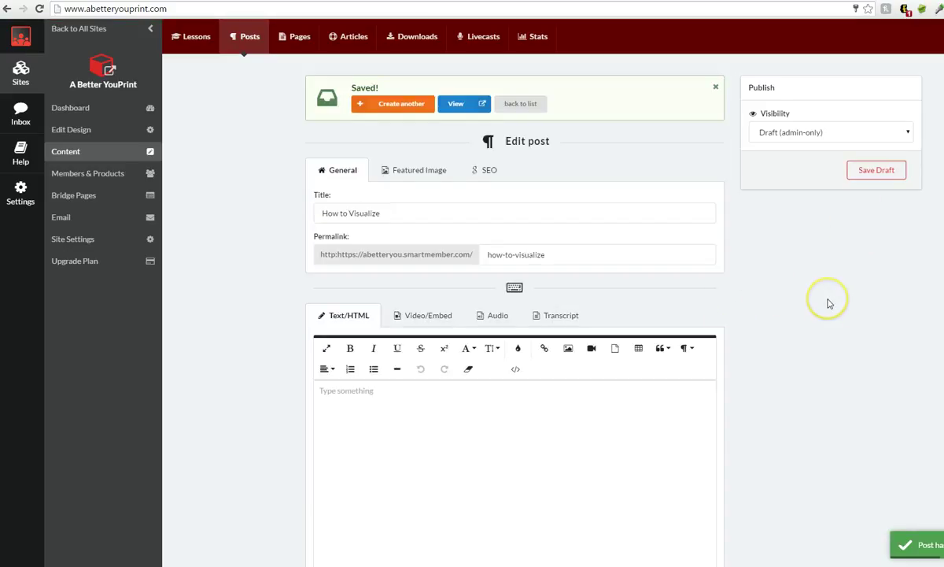
# - Scroll the page while the saved How to Visualize post opens on the site
pyautogui.scroll(-1, 829, 303)
pyautogui.scroll(1, 829, 303)
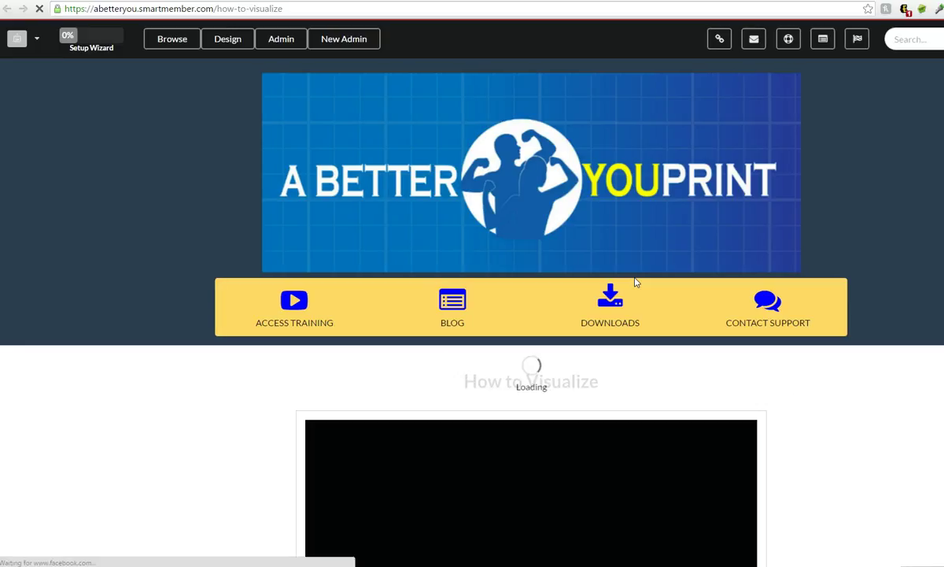
# - Scroll down the How to Visualize page to check the loaded Facebook video
pyautogui.scroll(-1, 636, 282)
pyautogui.scroll(-2, 703, 287)
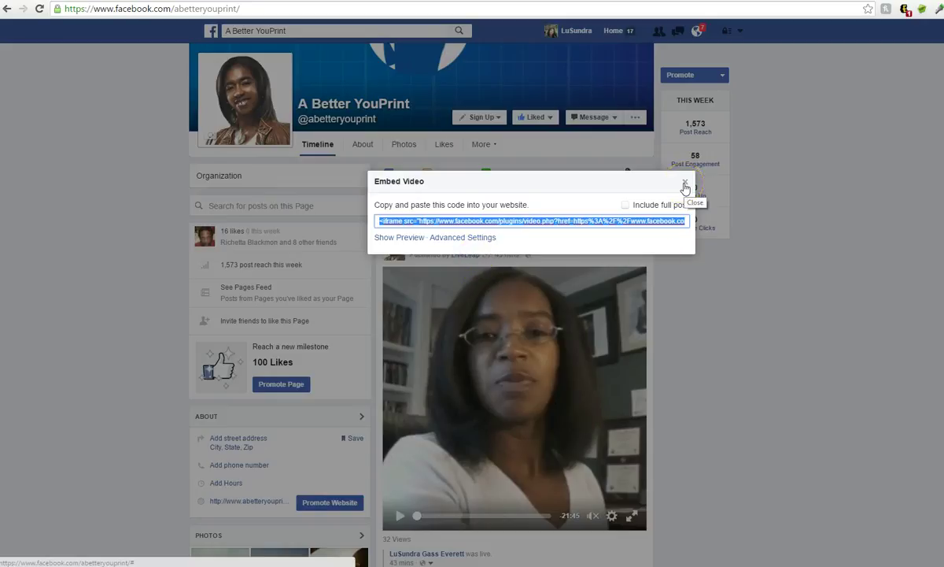
# - Close Facebook's Embed Video dialog and return to the top of the A Better YouPrint timeline
pyautogui.click(685, 185)
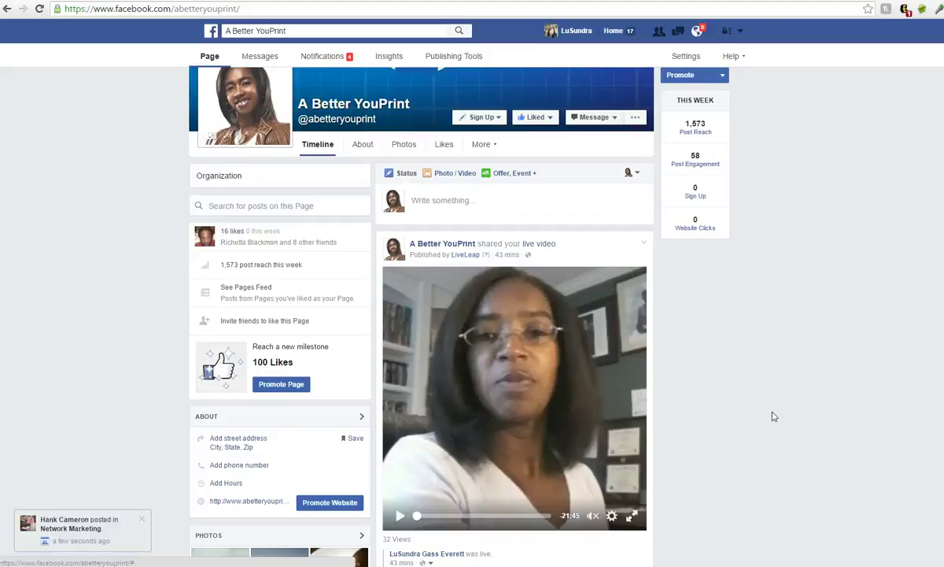
pyautogui.scroll(2, 85, 271)
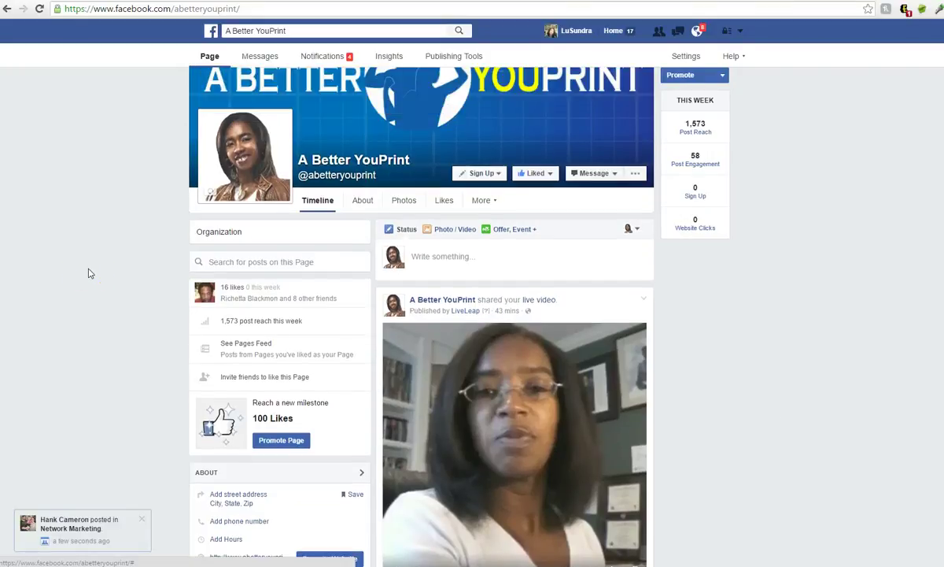
pyautogui.scroll(2, 89, 274)
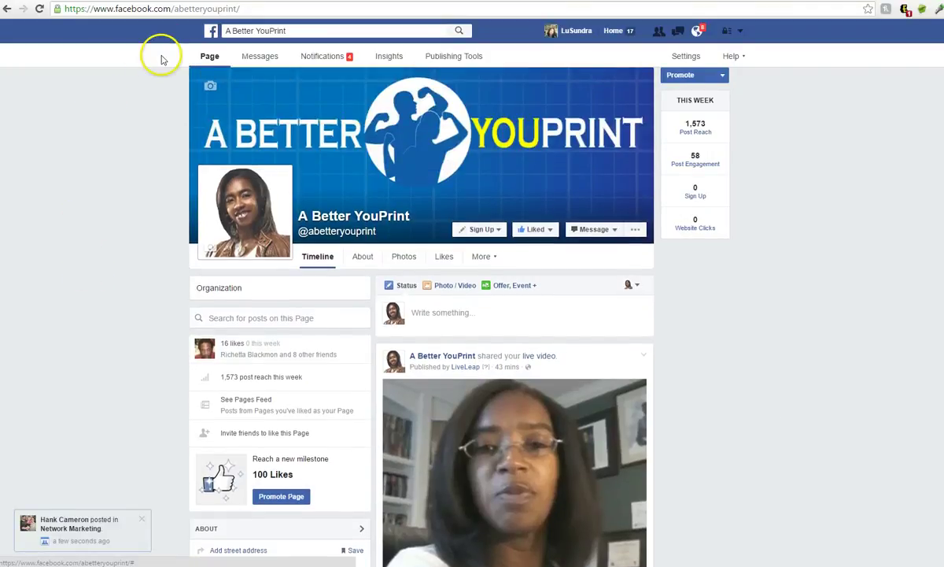